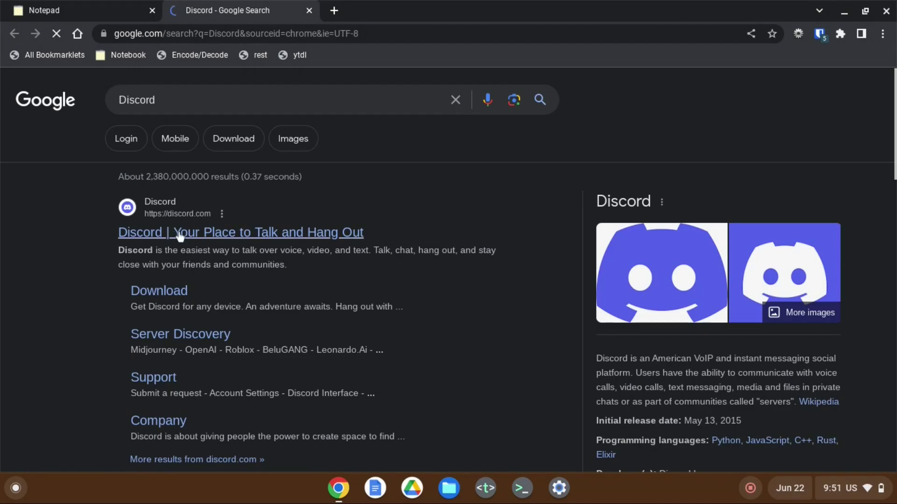
Open the Discord result, which fails with ERR_CONNECTION_REFUSED, then open Proton's sign-up page in a new tab
click(206, 232)
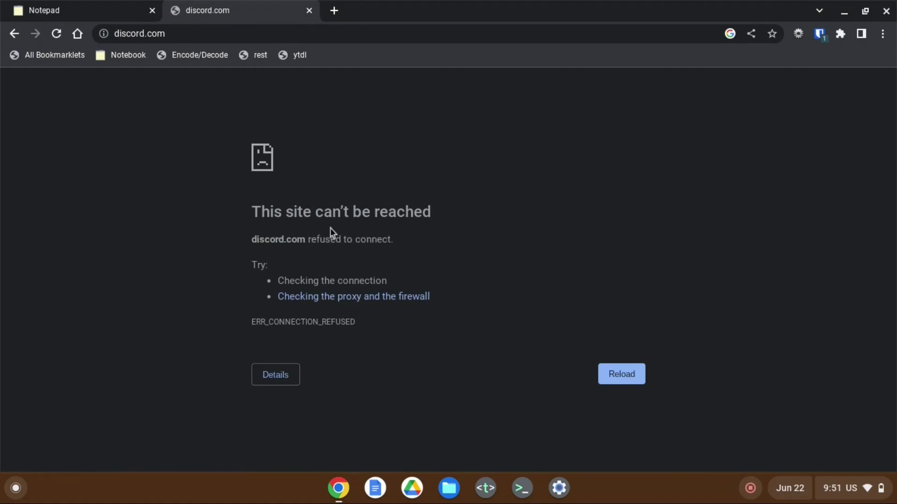
click(57, 54)
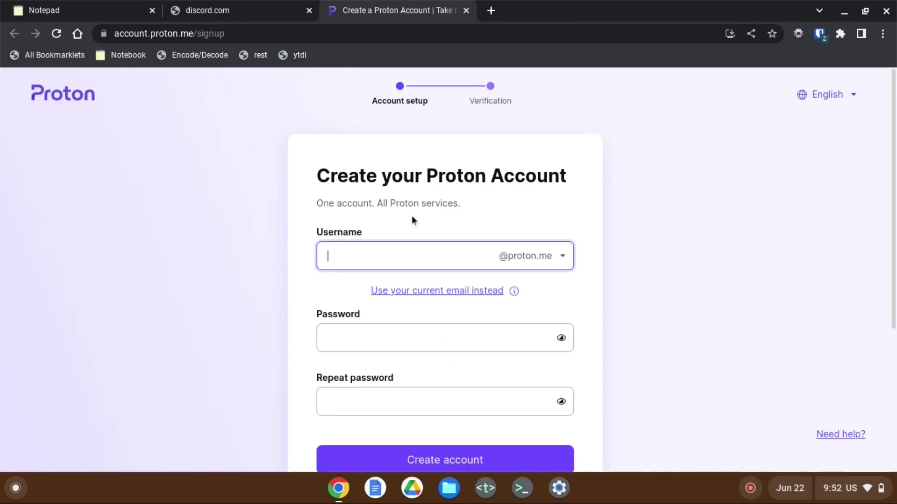
Enter a new username and password, submit them, and choose the free plan
text(bhuch7j)
key(Tab)
text(••••••••••••••)
key(Tab)
text(••••••••••••••)
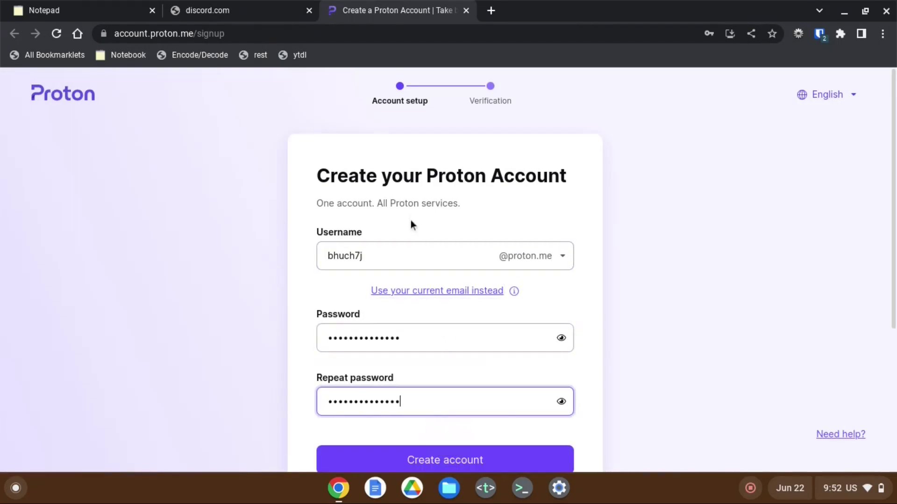
key(Return)
click(357, 310)
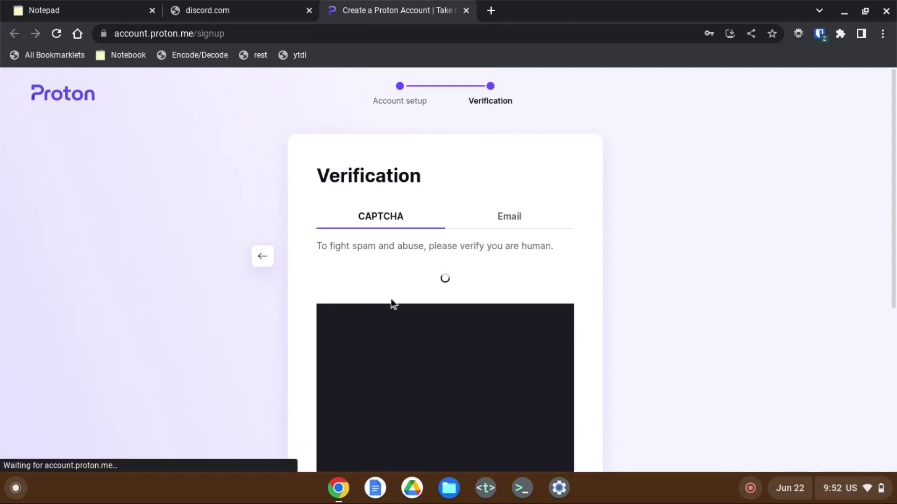
Solve the CAPTCHA puzzle and submit it for verification
scroll(389, 299, down, 2)
drag(338, 209, 488, 388)
click(513, 416)
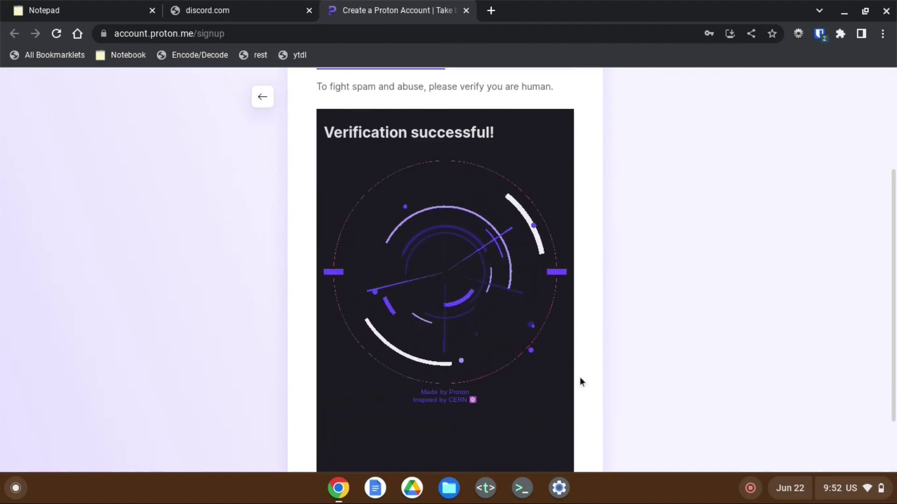
Accept the display name and skip adding any recovery method
scroll(580, 377, down, 2)
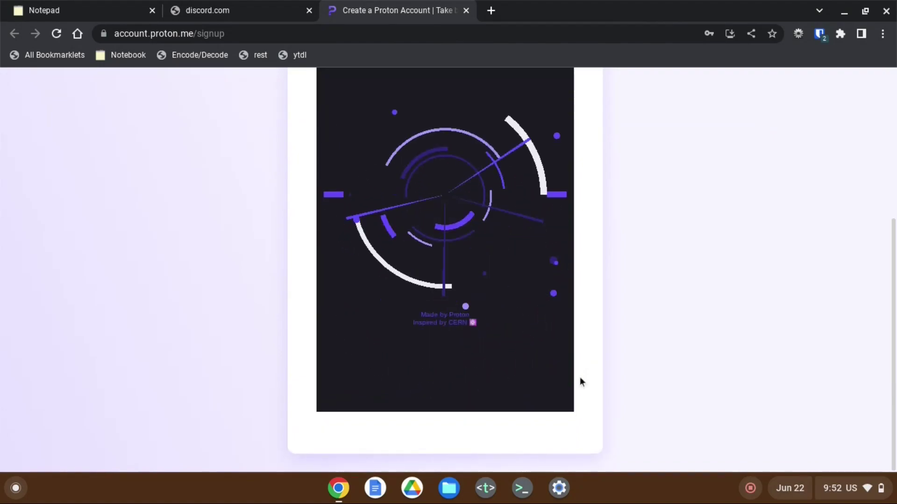
scroll(580, 377, up, 2)
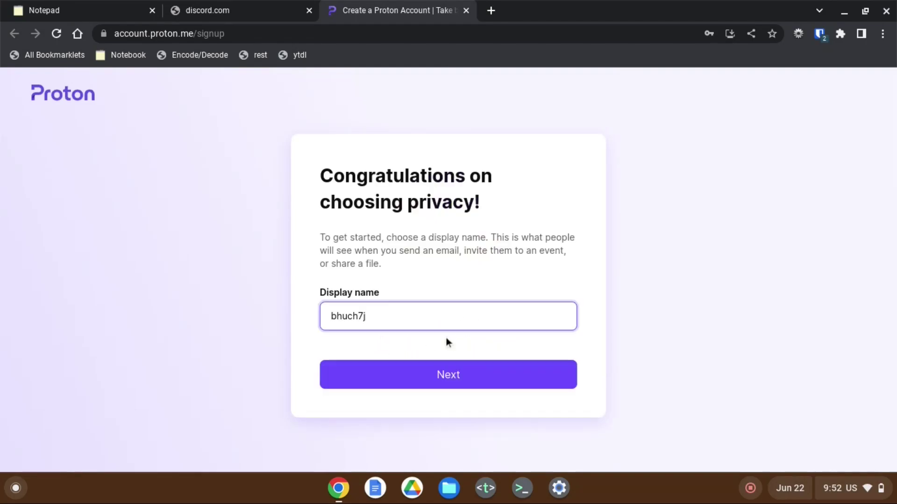
click(400, 371)
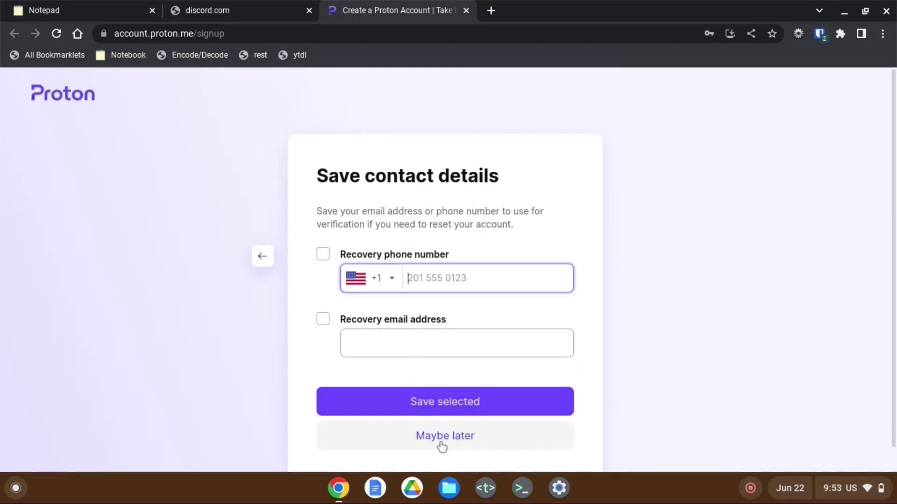
click(469, 441)
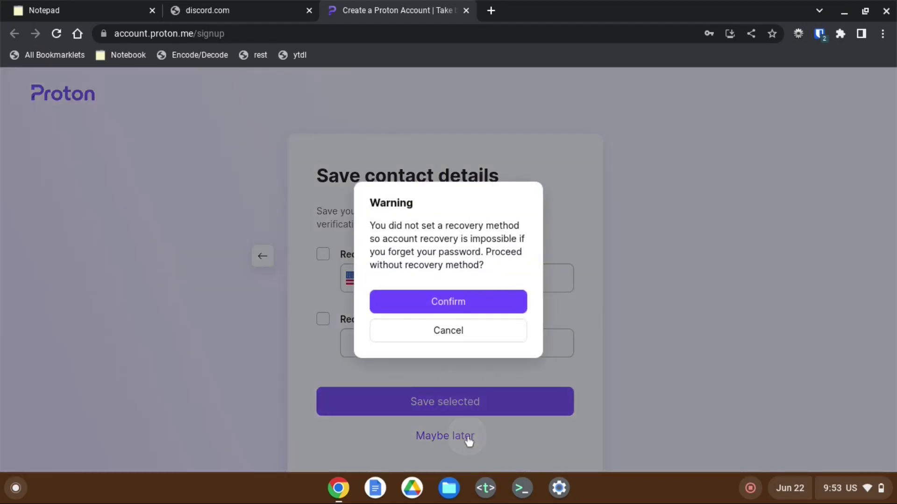
click(446, 304)
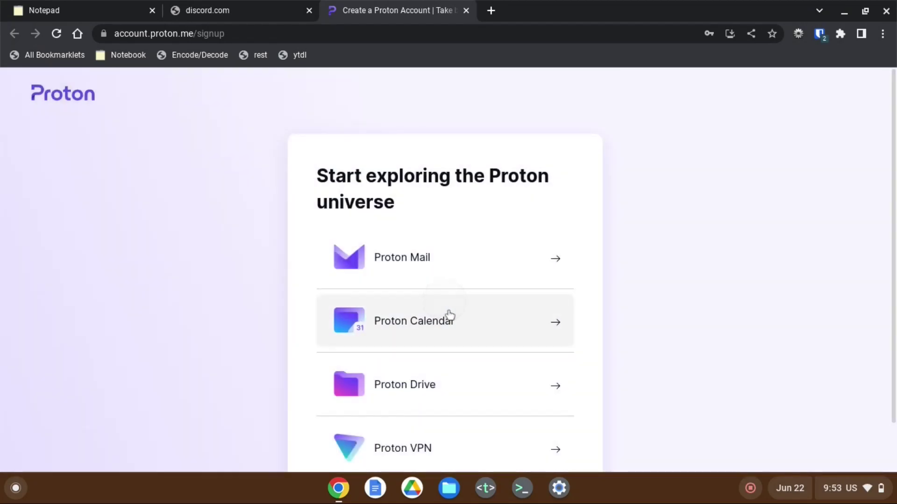
Go to Proton VPN's OpenVPN / IKEv2 page and download proton onc files.zip from Proton Drive
click(441, 447)
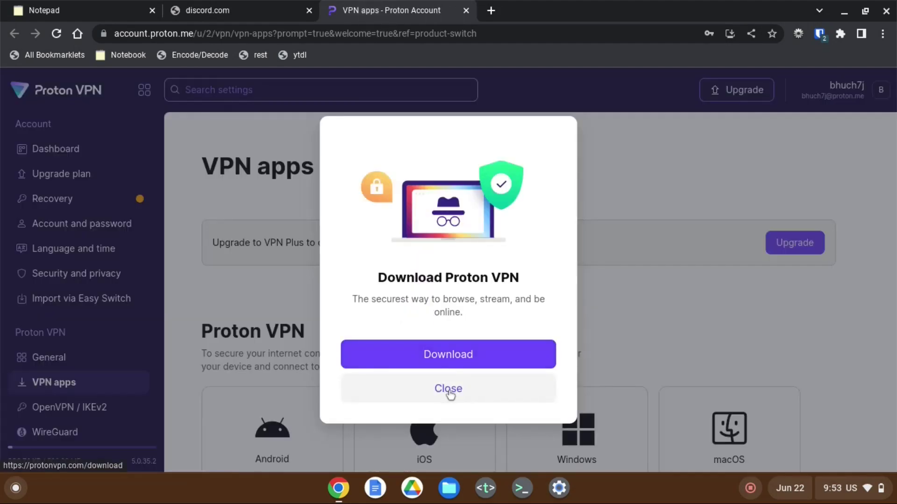
click(450, 394)
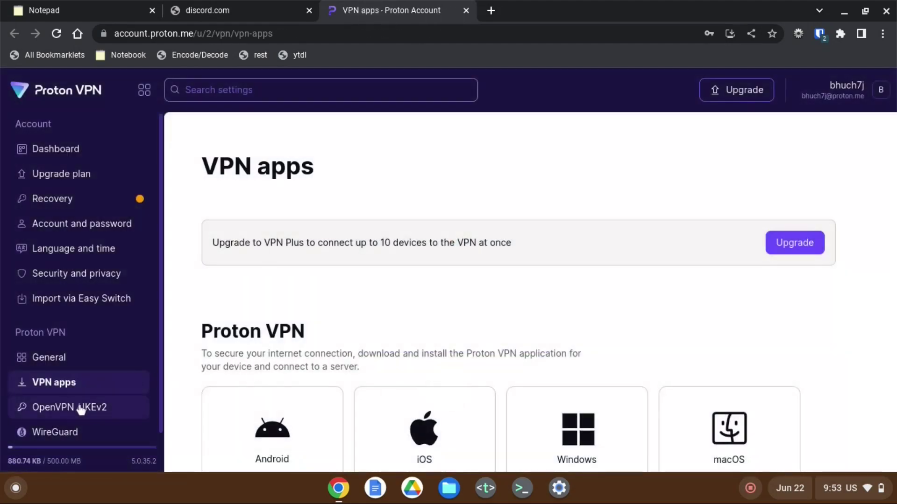
click(81, 409)
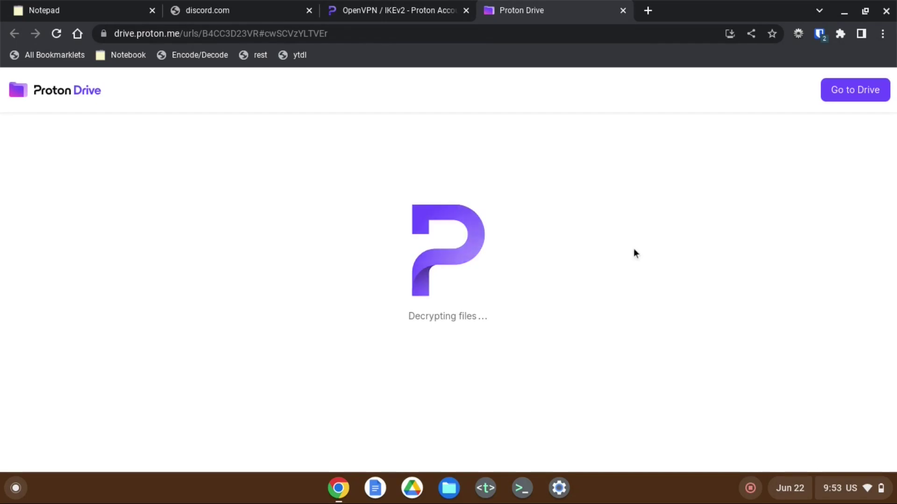
click(736, 164)
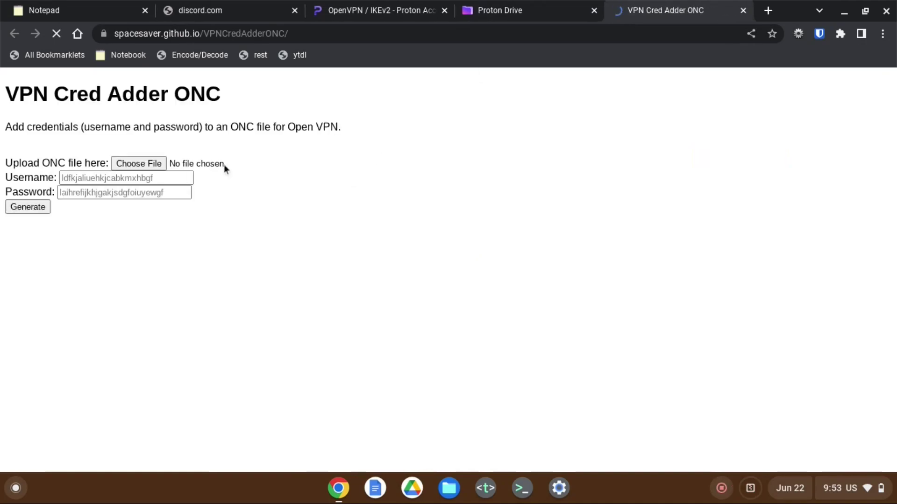
Attach us-free-49.protonvpn.net.udp.onc from proton onc files.zip as the upload file
click(140, 163)
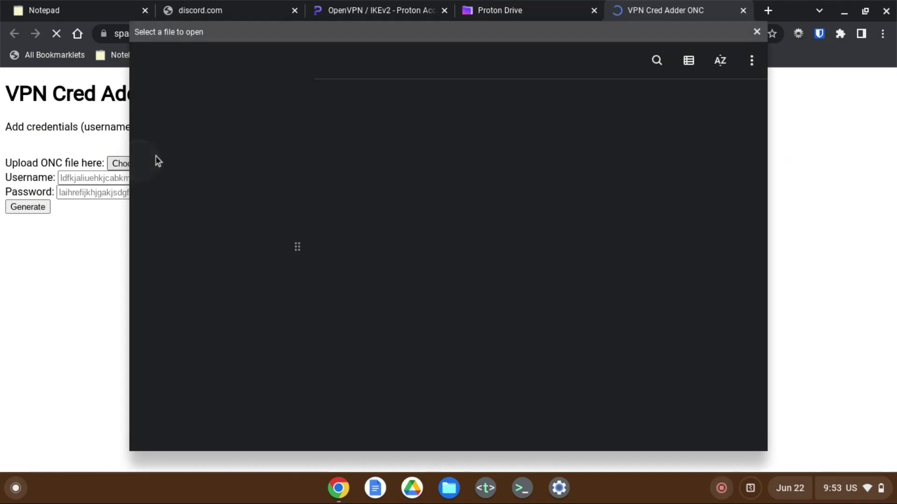
click(223, 253)
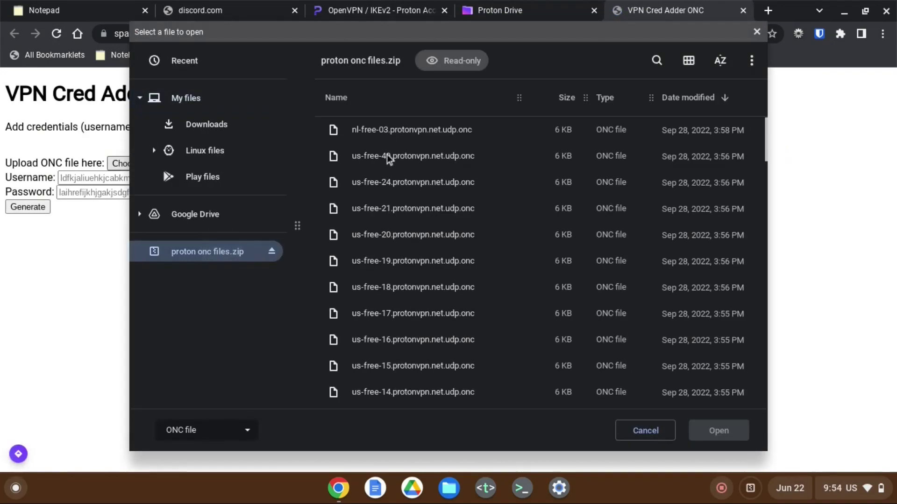
scroll(388, 155, down, 10)
scroll(387, 154, down, 15)
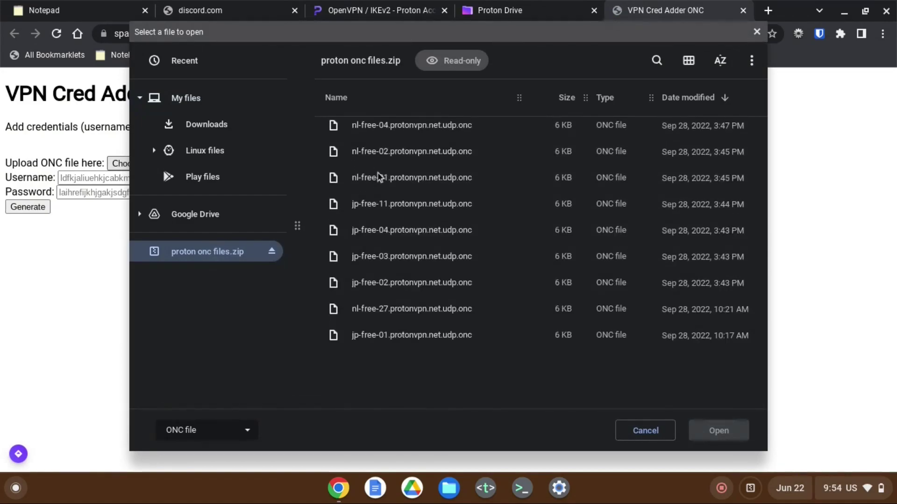
scroll(369, 310, up, 20)
click(396, 156)
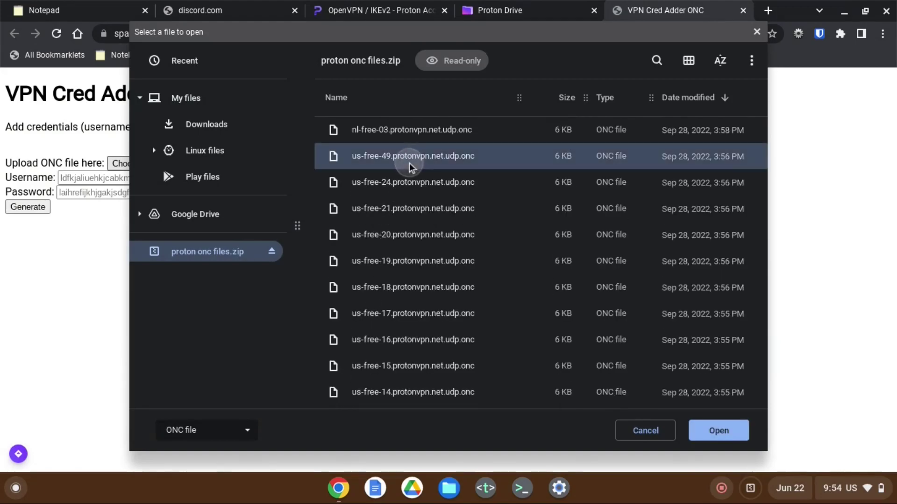
click(706, 431)
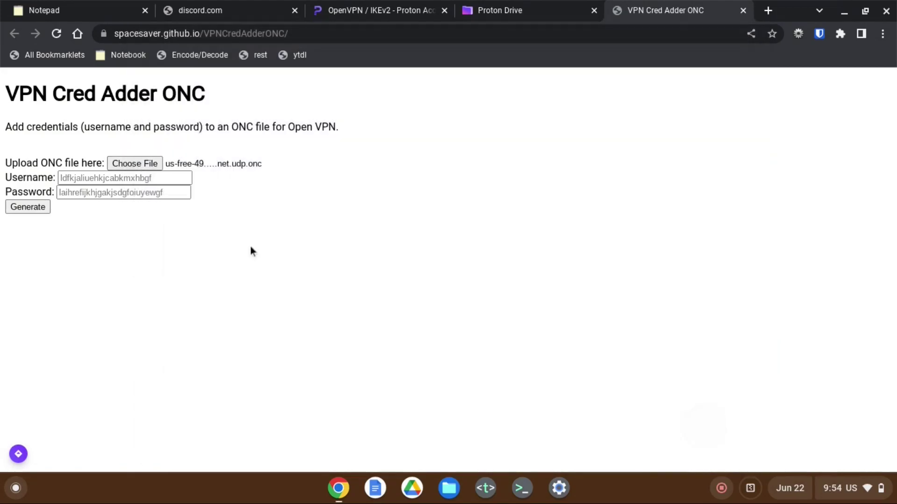
click(158, 178)
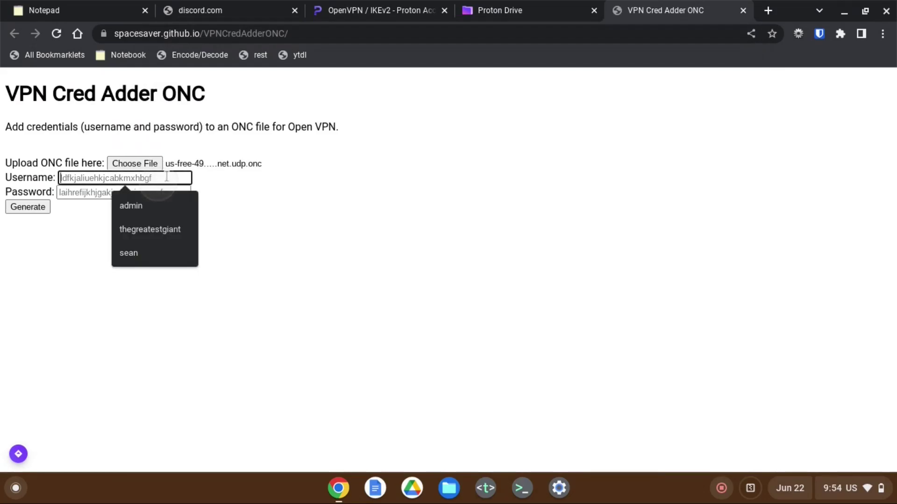
Copy the Proton OpenVPN username and paste it into the Username field
click(399, 4)
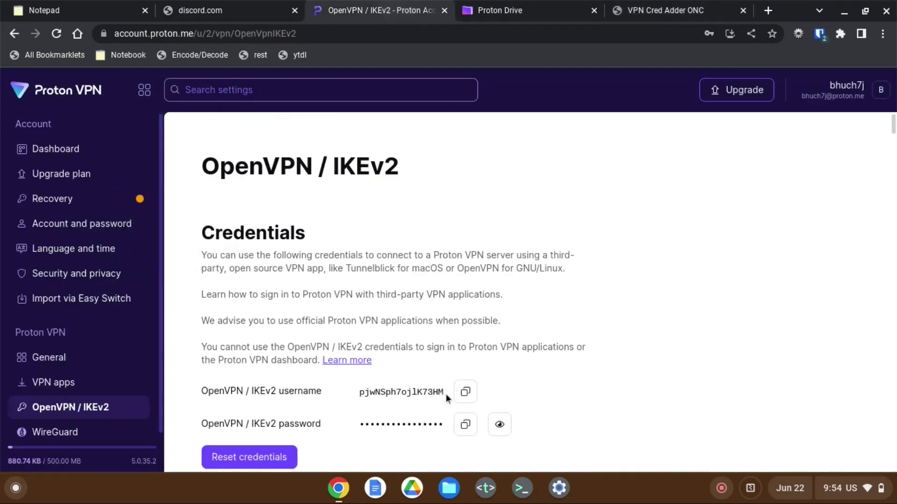
click(463, 393)
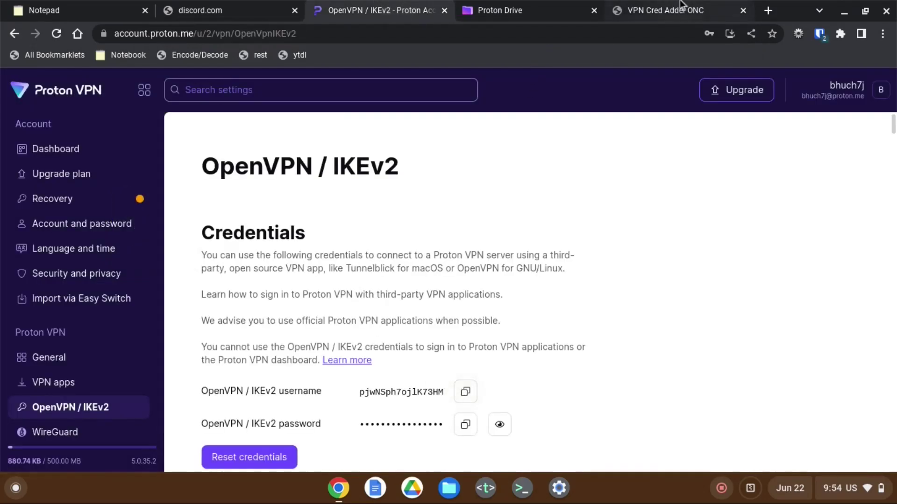
click(680, 9)
key(ctrl+v)
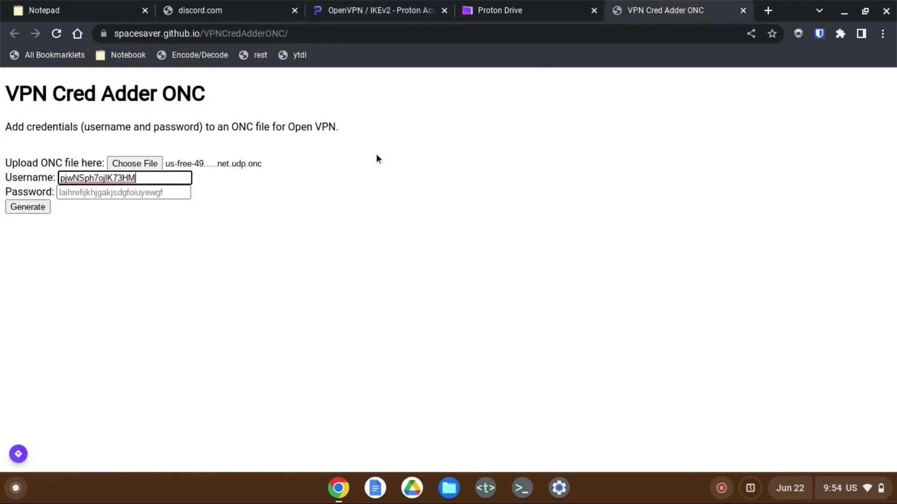
Paste the OpenVPN password, generate the credentialed ONC, and save the withcreds file
click(317, 16)
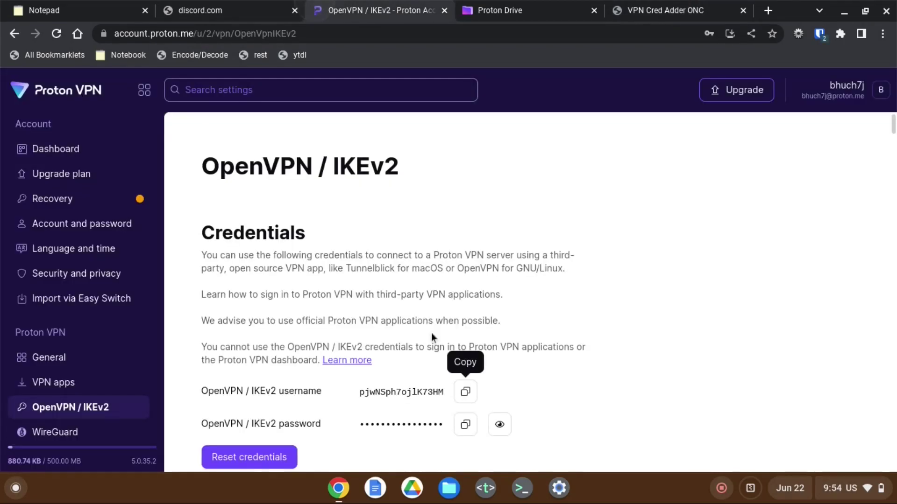
click(466, 425)
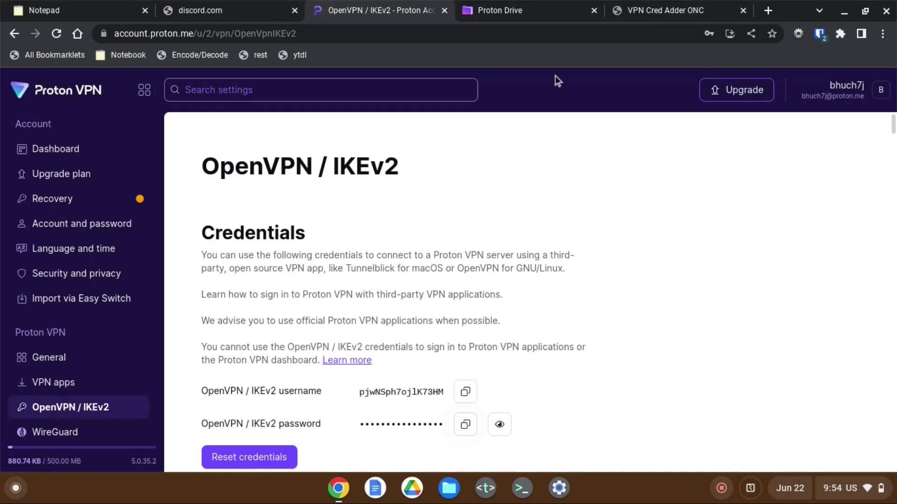
click(640, 4)
click(149, 193)
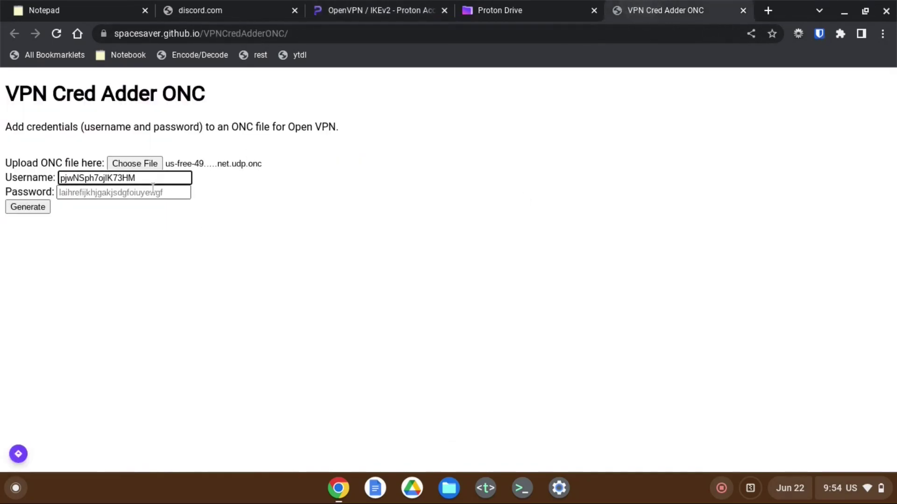
key(ctrl+v)
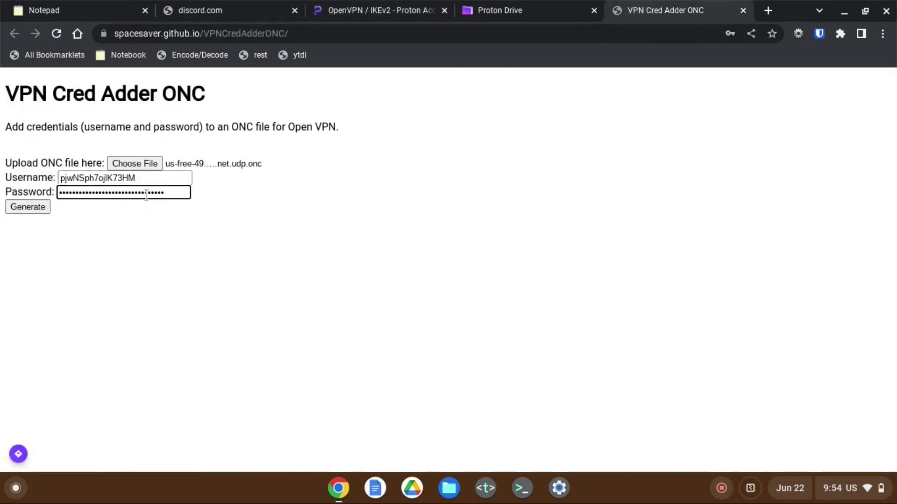
click(21, 207)
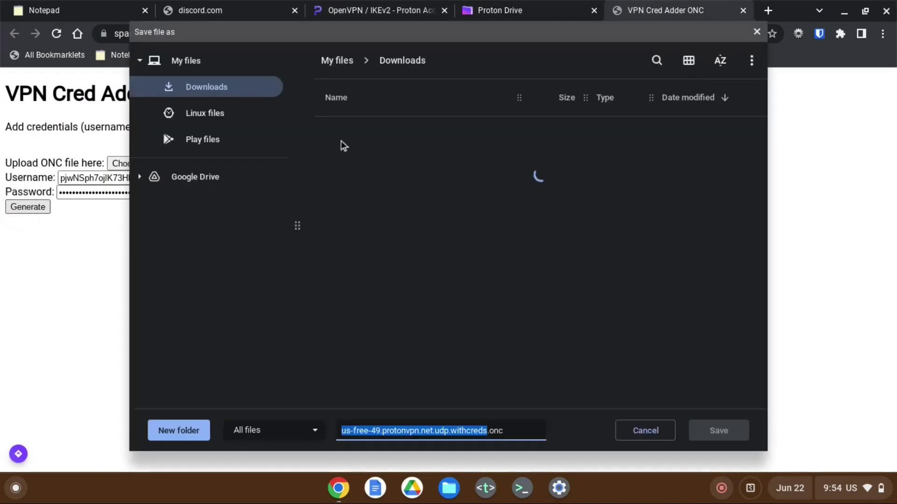
key(Return)
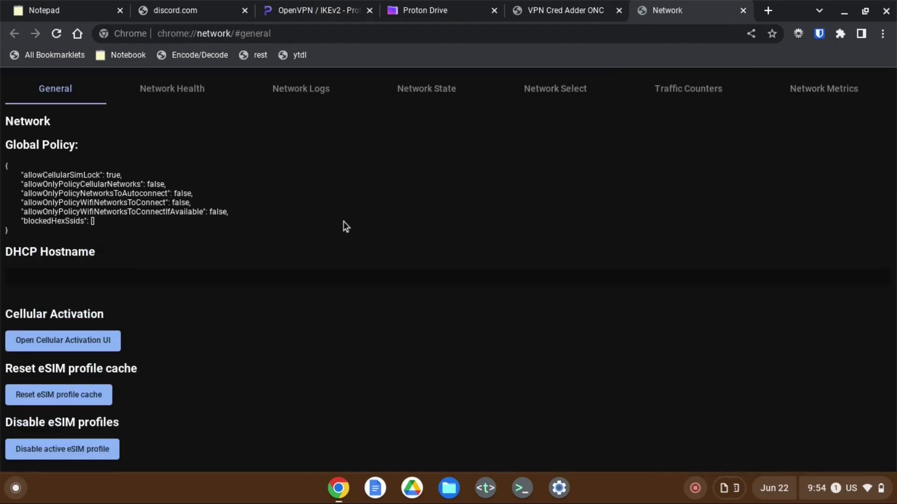
Import us-free-49.protonvpn.net.udp.withcreds.onc from Downloads via Import ONC File in chrome://network
scroll(141, 379, down, 3)
click(47, 459)
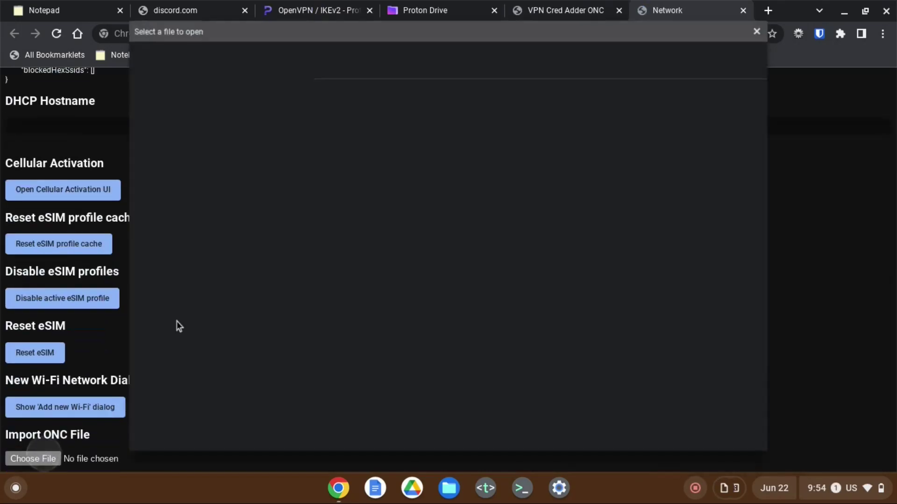
click(256, 121)
click(393, 155)
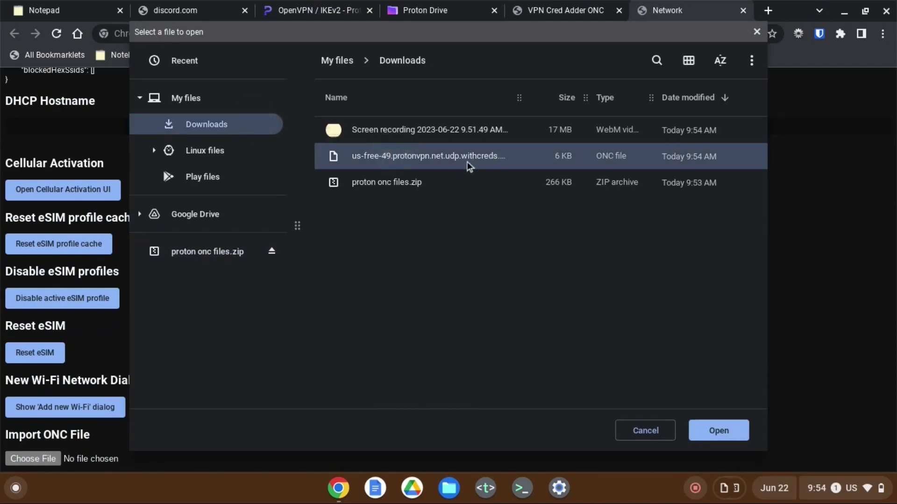
key(Return)
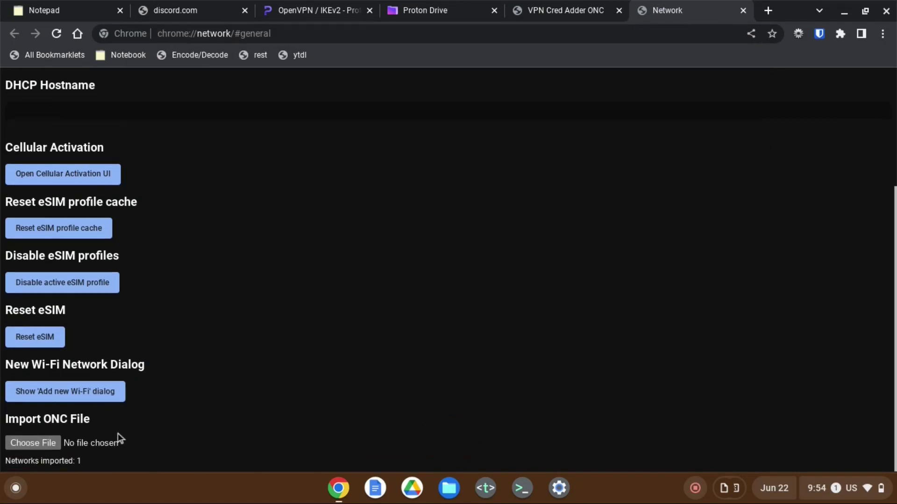
triple_click(61, 461)
click(237, 442)
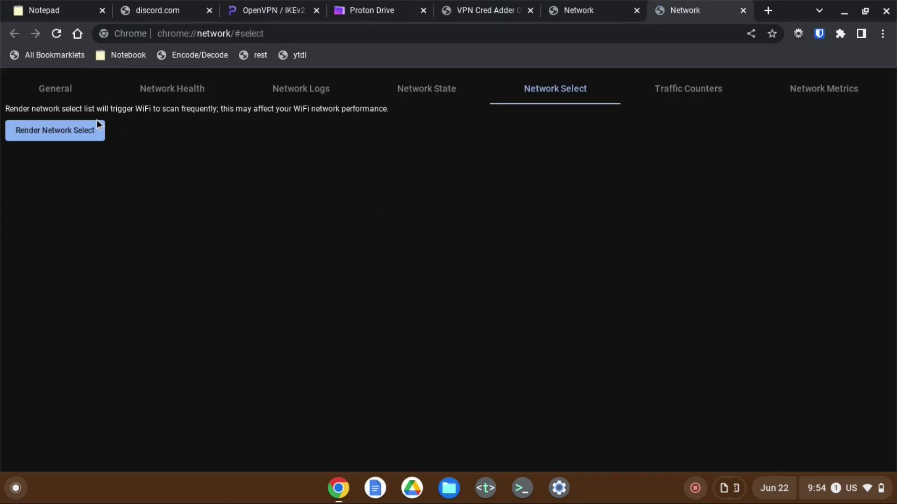
Connect to the us-free-49 Proton VPN network from the Network Select list
click(88, 134)
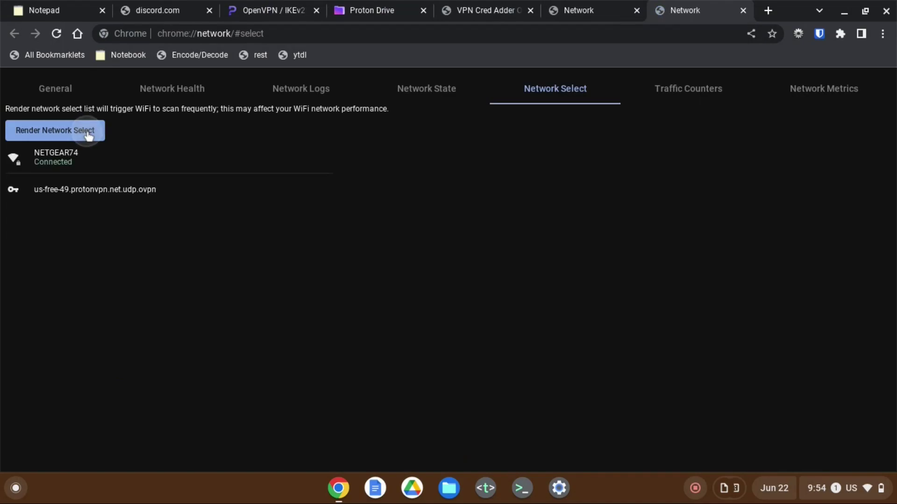
click(127, 195)
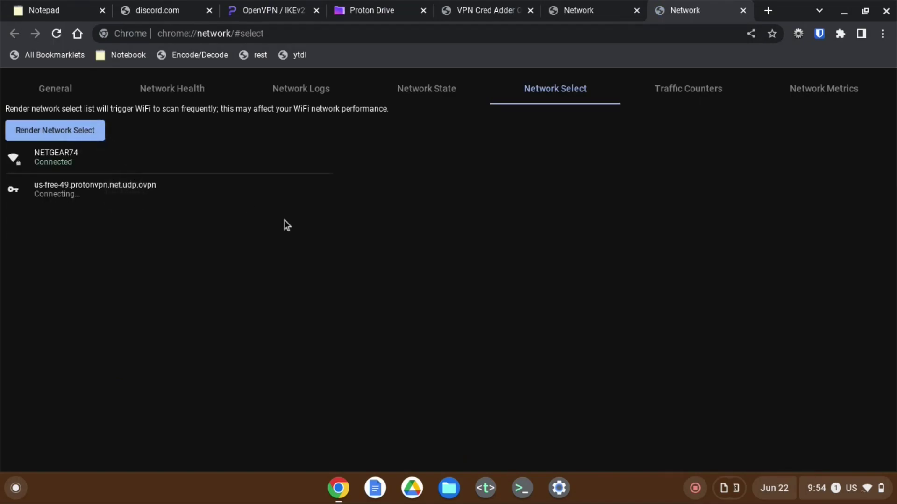
click(177, 5)
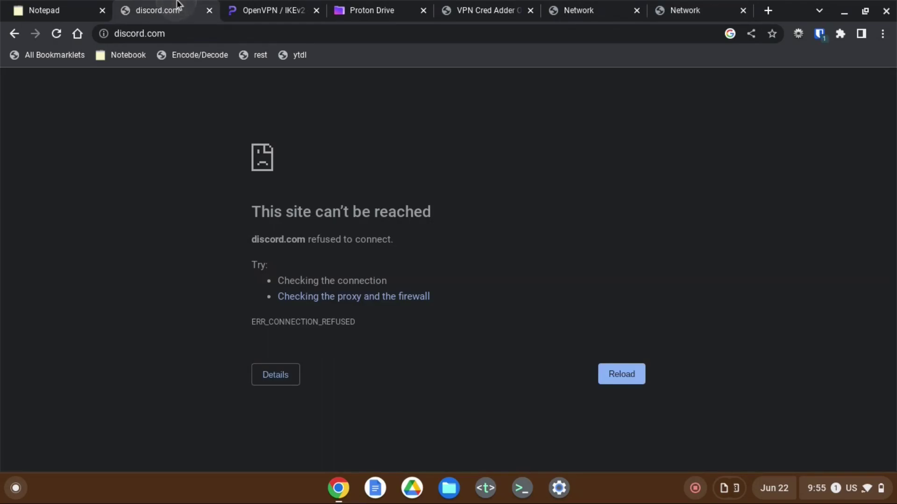
Reload discord.com with F5 to load it through the VPN
key(F5)
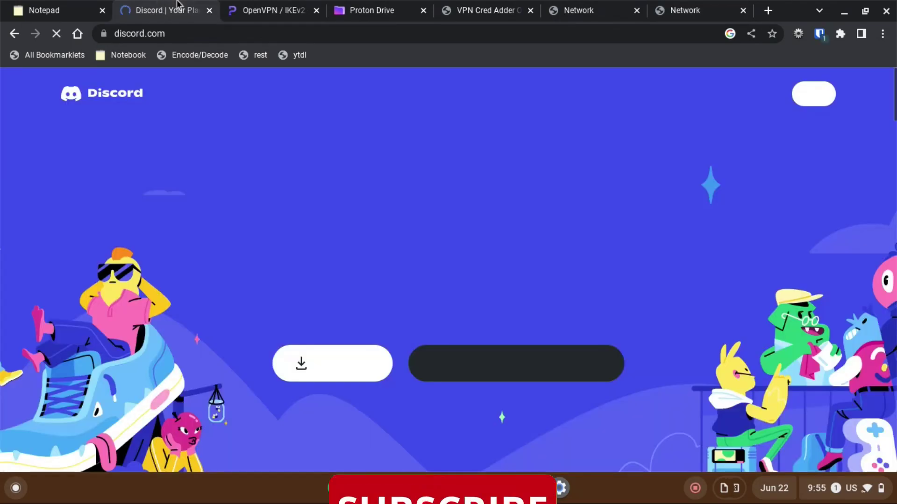